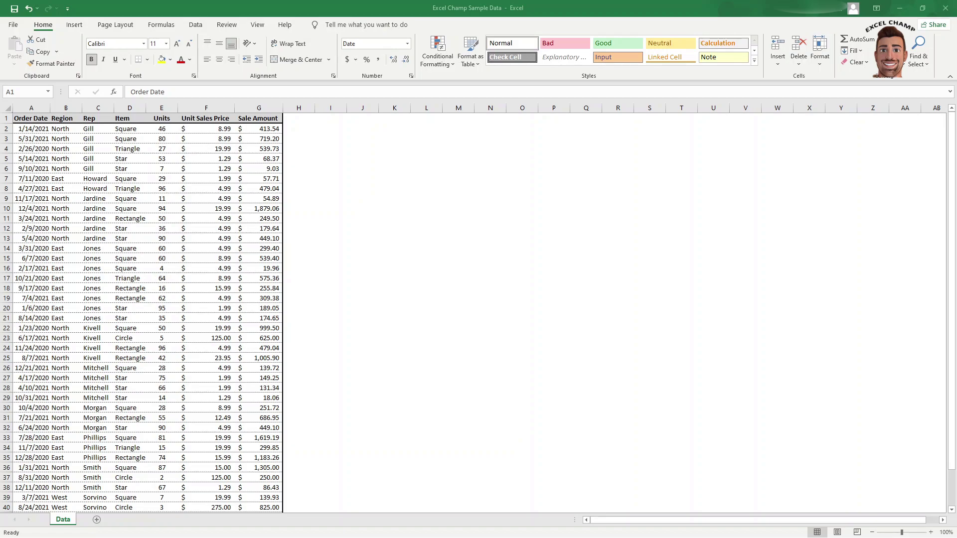
# Step: Point out the seven column headers, from Order Date through Sale Amount
pyautogui.click(37, 120)
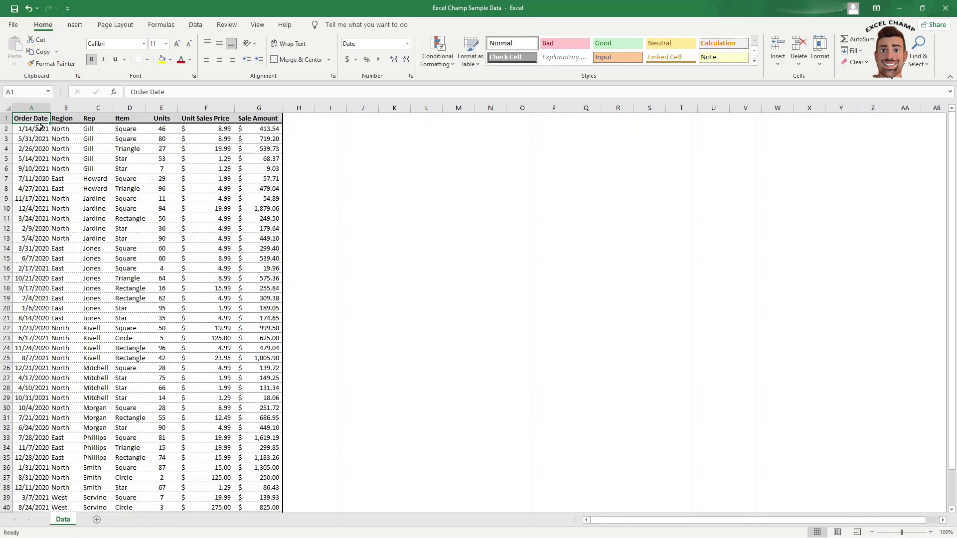
pyautogui.click(69, 119)
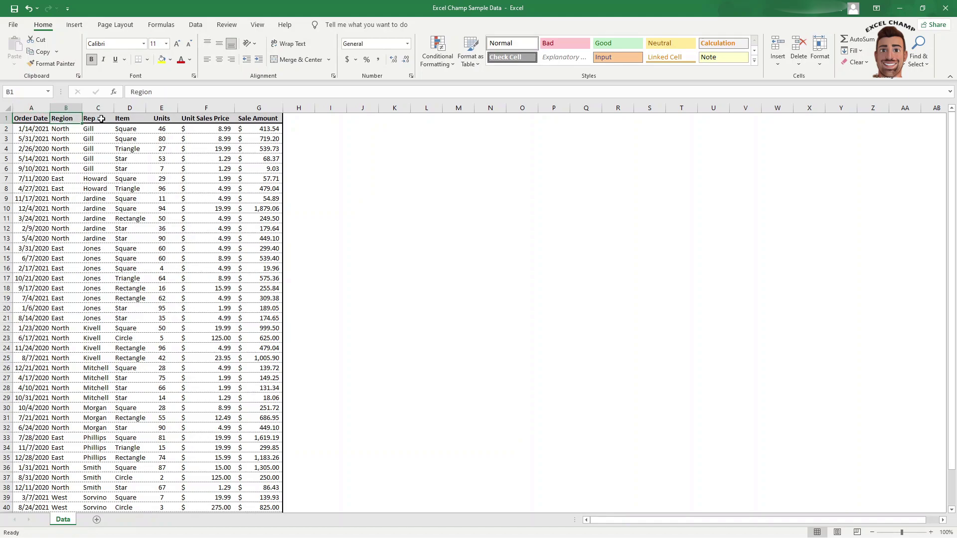
pyautogui.click(98, 118)
pyautogui.click(132, 118)
pyautogui.click(166, 117)
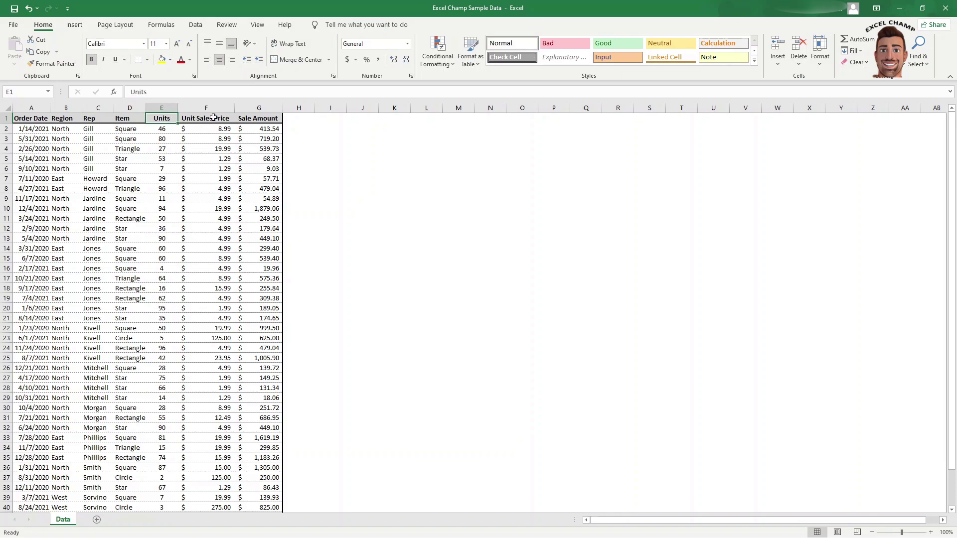
pyautogui.click(214, 118)
pyautogui.click(264, 118)
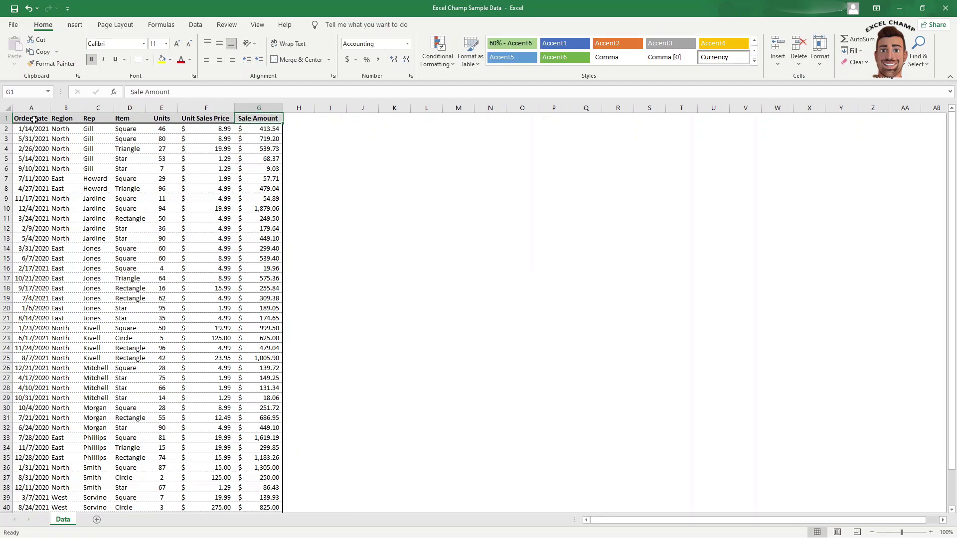
# Step: Select the full sales table A1:G44, header row through row 44
pyautogui.moveTo(44, 120); pyautogui.dragTo(256, 119)
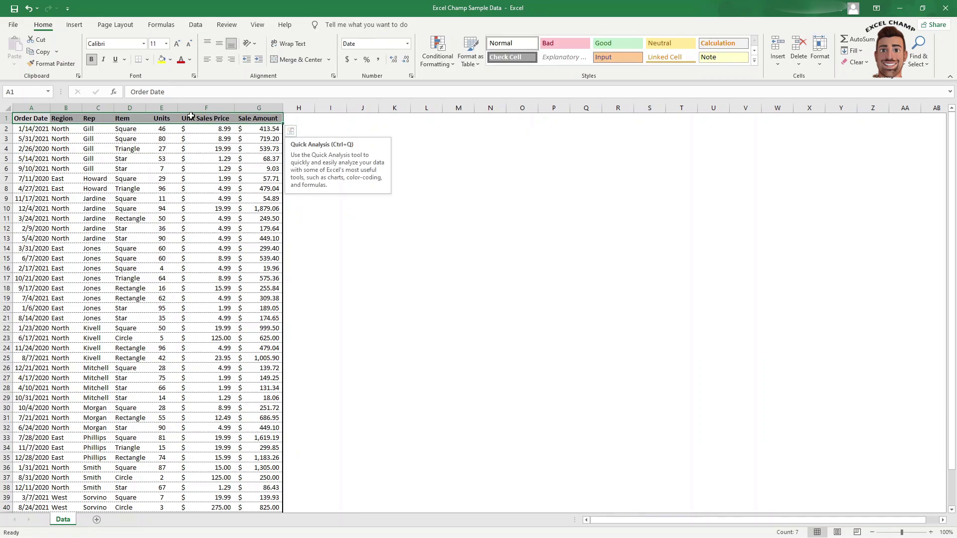
pyautogui.moveTo(34, 119); pyautogui.dragTo(252, 119)
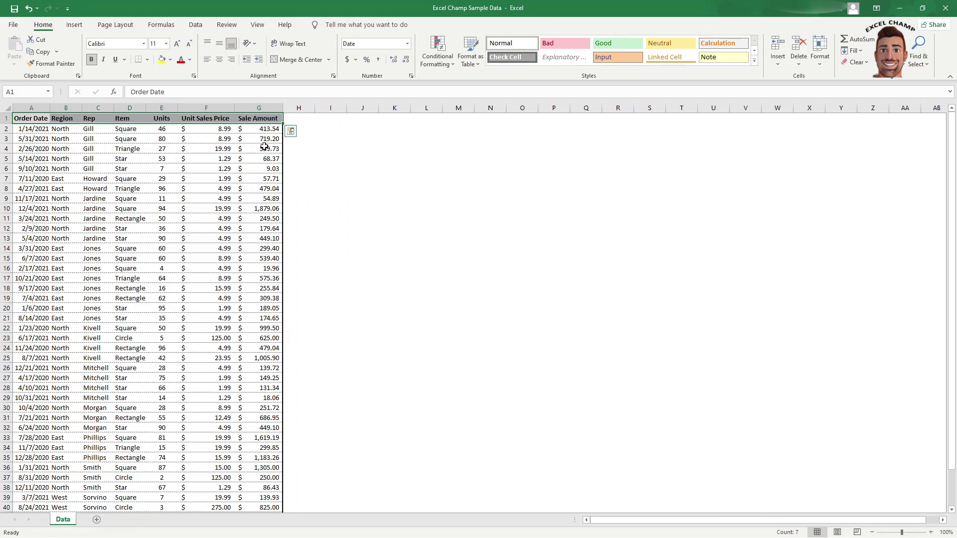
pyautogui.hotkey('ctrl', 'shift', 'Down')
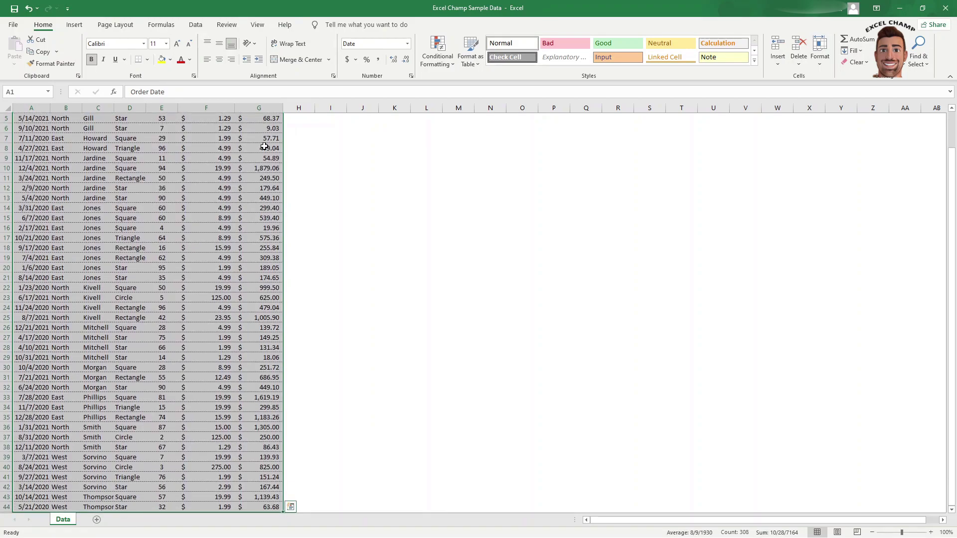
pyautogui.scroll(-3, 133, 263)
pyautogui.scroll(5, 239, 404)
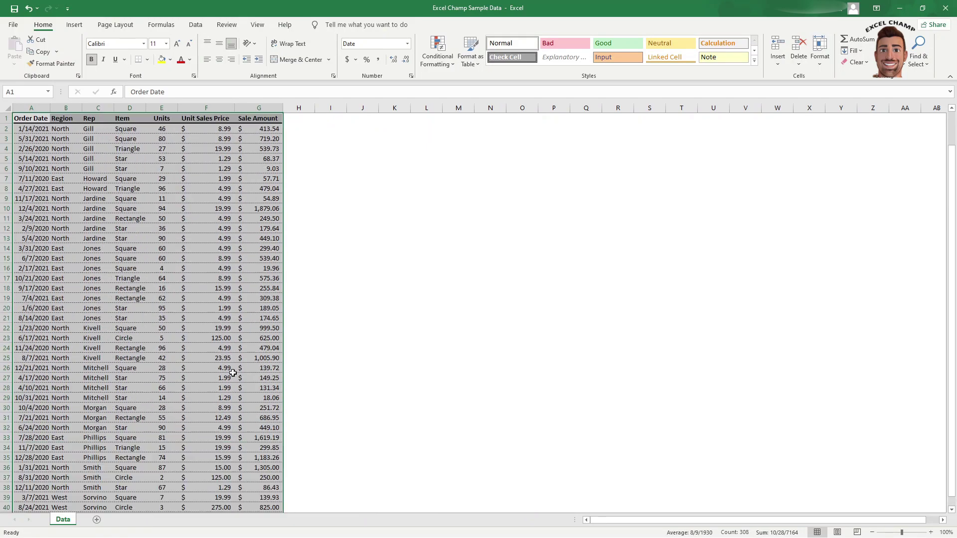
pyautogui.click(38, 121)
pyautogui.scroll(-3, 217, 238)
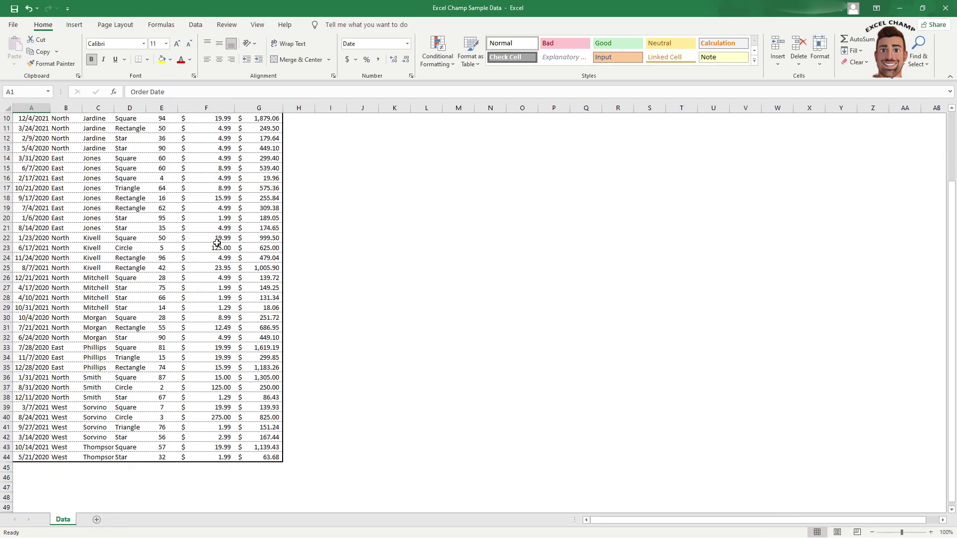
pyautogui.scroll(-2, 259, 342)
pyautogui.keyDown('shift'); pyautogui.click(262, 397); pyautogui.keyUp('shift')
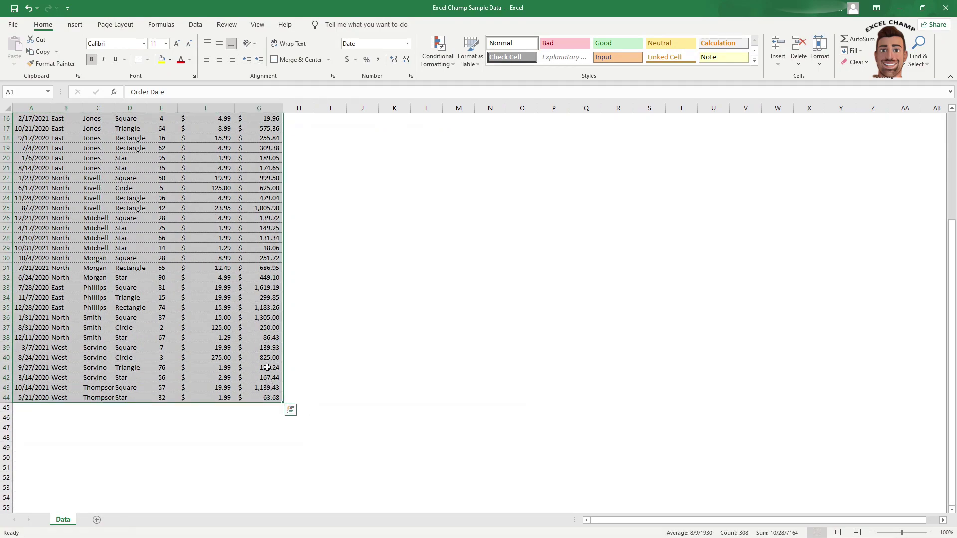
pyautogui.scroll(5, 259, 358)
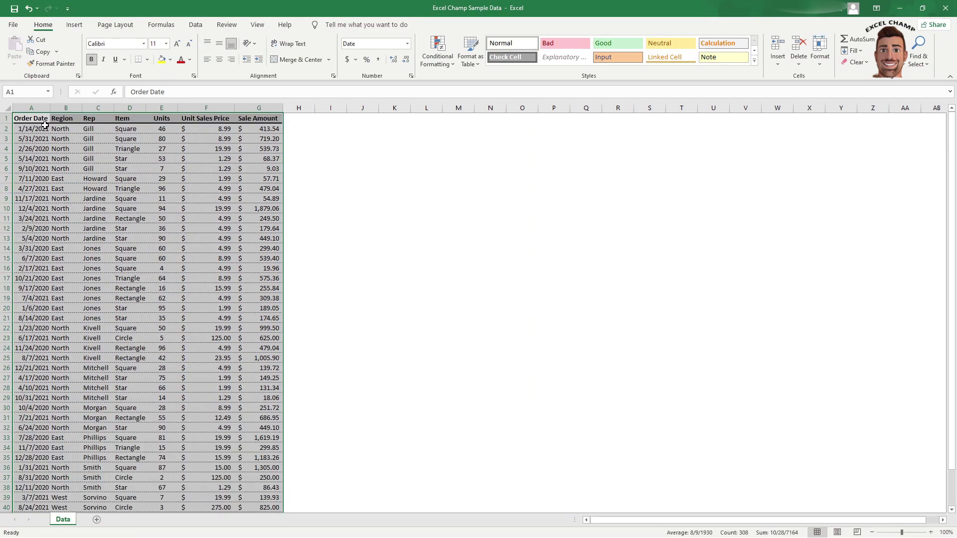
# Step: Start a PivotTable from Data!$A$1:$G$44 and set it to go on a new worksheet
pyautogui.click(75, 25)
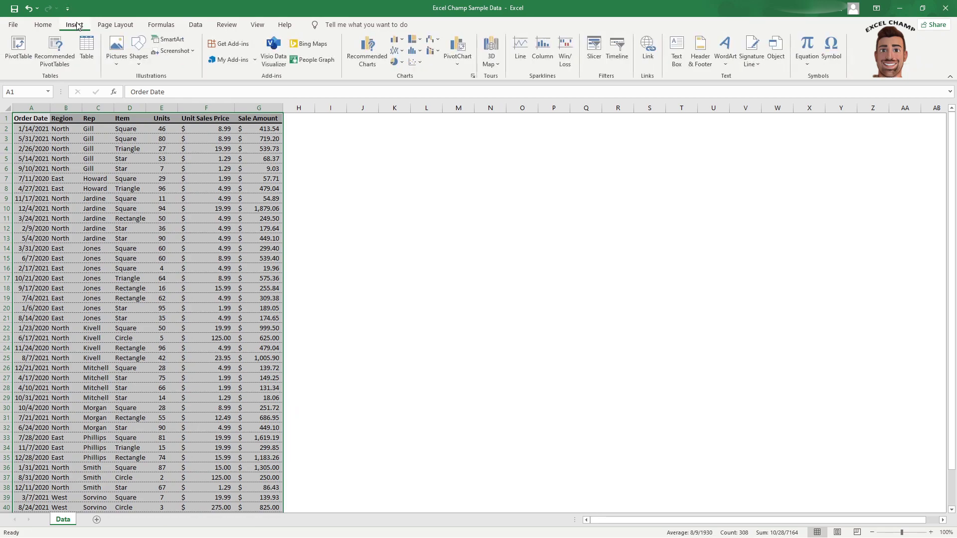
pyautogui.click(18, 54)
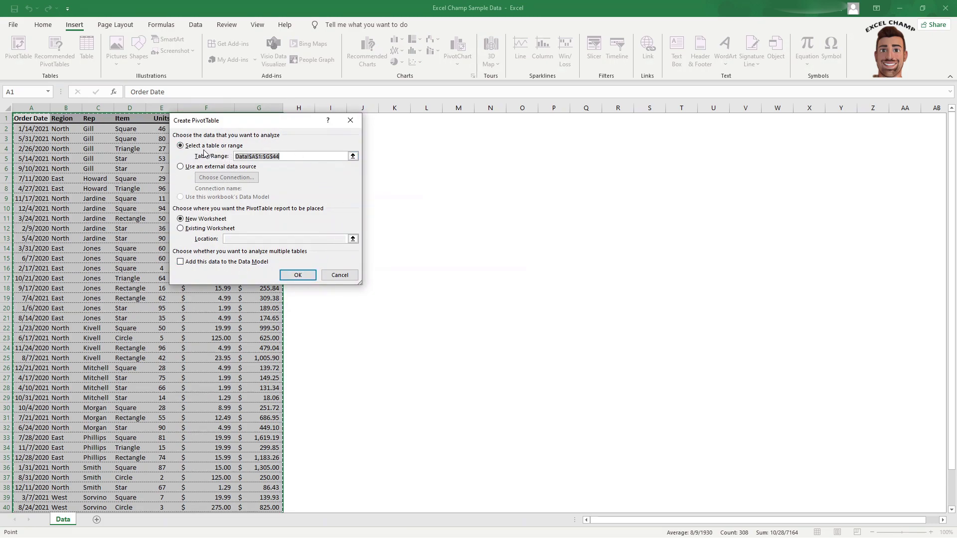
pyautogui.click(287, 157)
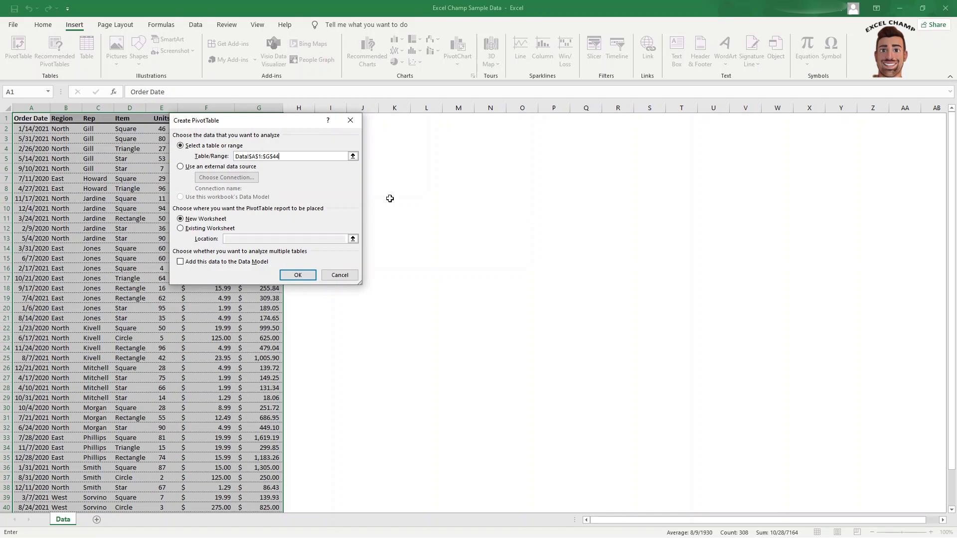
pyautogui.click(181, 228)
pyautogui.moveTo(461, 188); pyautogui.dragTo(480, 188)
pyautogui.click(469, 158)
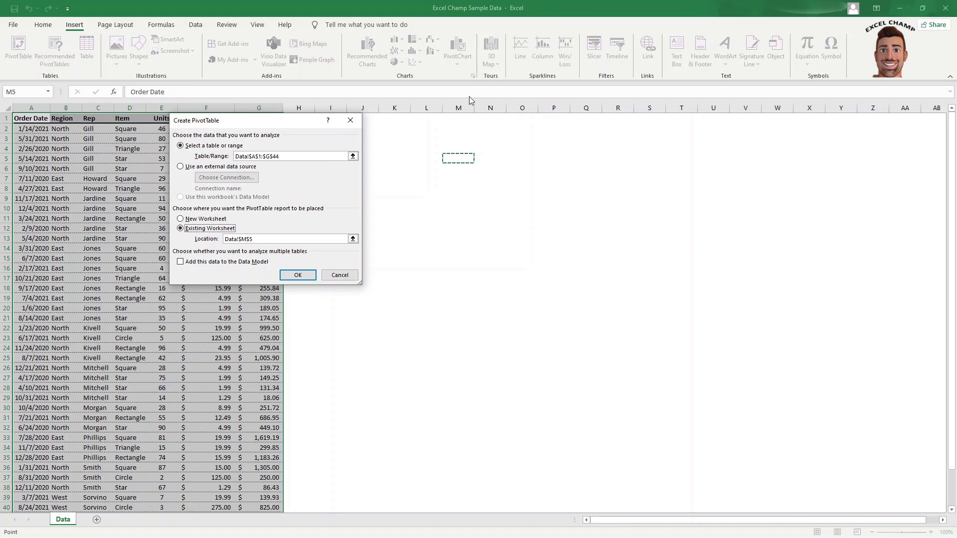
pyautogui.click(199, 219)
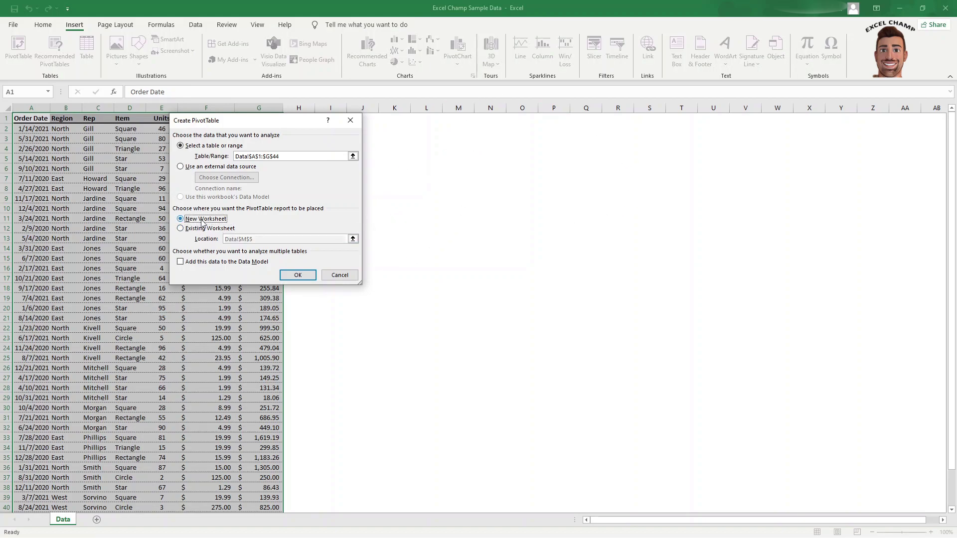
# Step: Create PivotTable1 on the new Sheet1 and put Rep in the Rows area
pyautogui.click(296, 276)
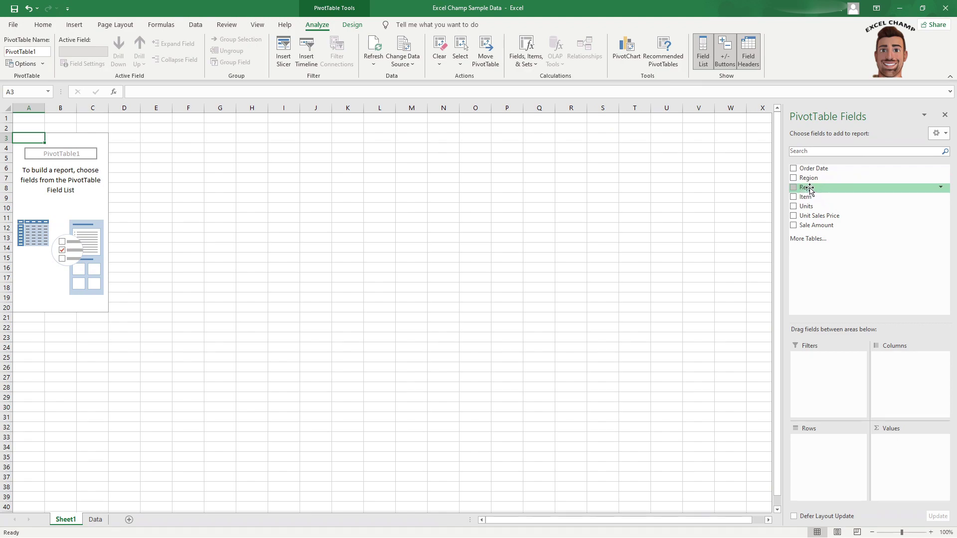
pyautogui.moveTo(809, 191); pyautogui.dragTo(820, 445)
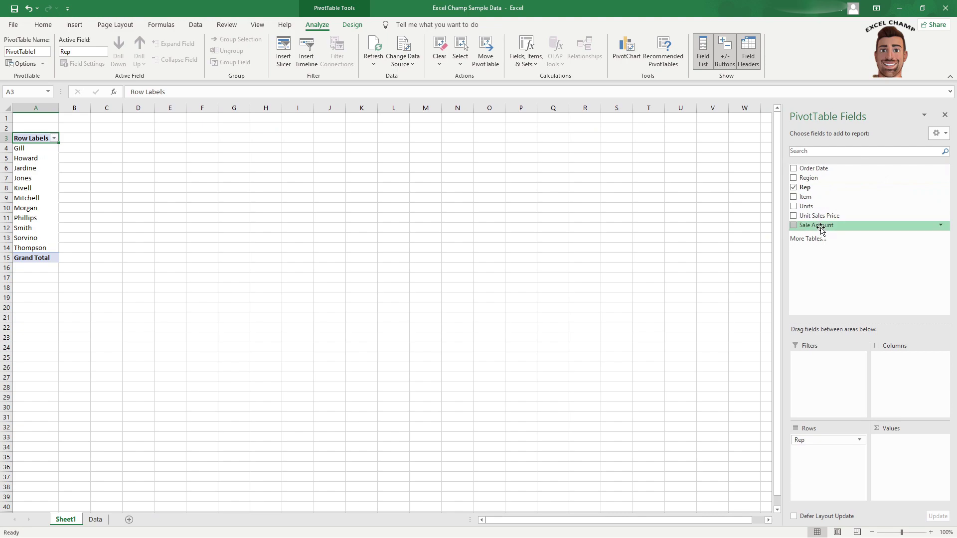
# Step: Sum Sale Amount per Rep (19627.88 overall) and select the totals B4:B15
pyautogui.moveTo(819, 226); pyautogui.dragTo(903, 450)
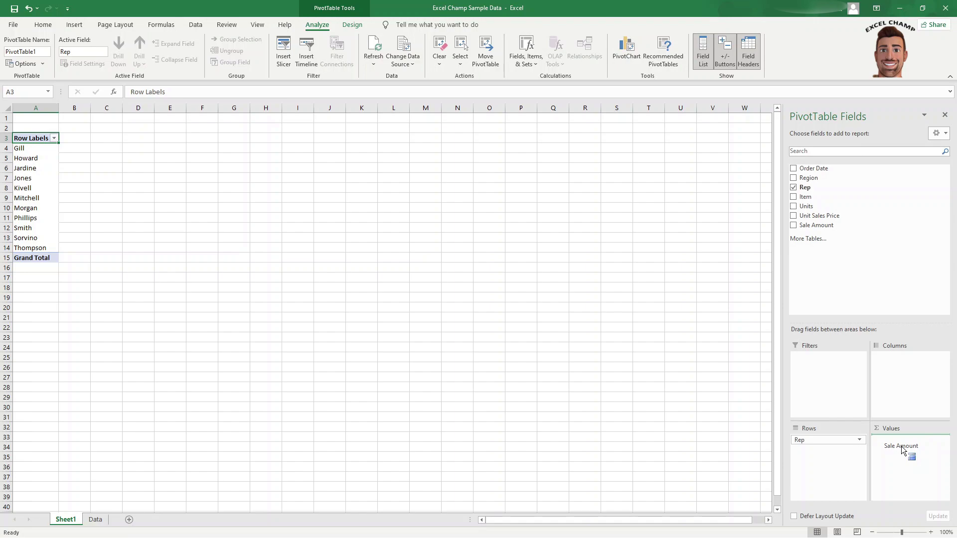
pyautogui.moveTo(903, 449); pyautogui.dragTo(903, 450)
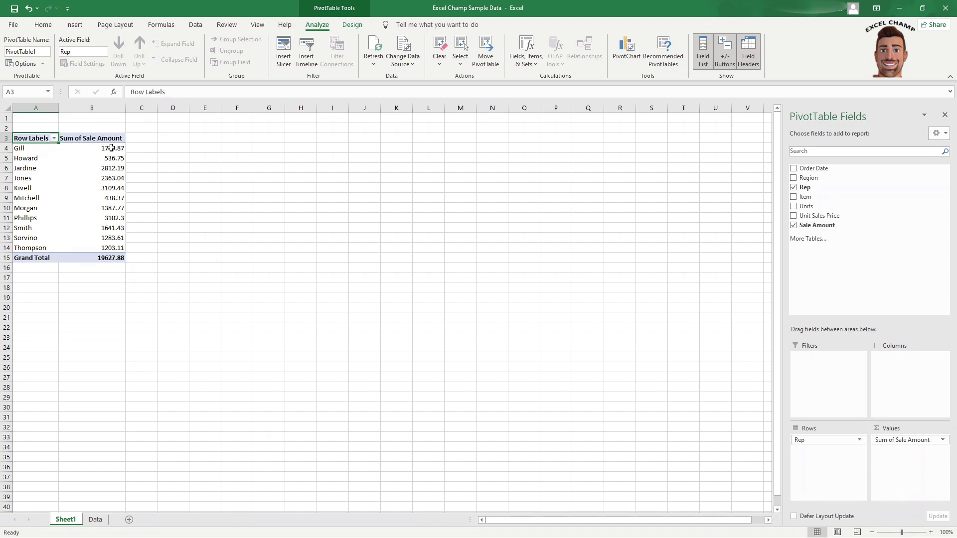
pyautogui.moveTo(112, 148); pyautogui.dragTo(113, 255)
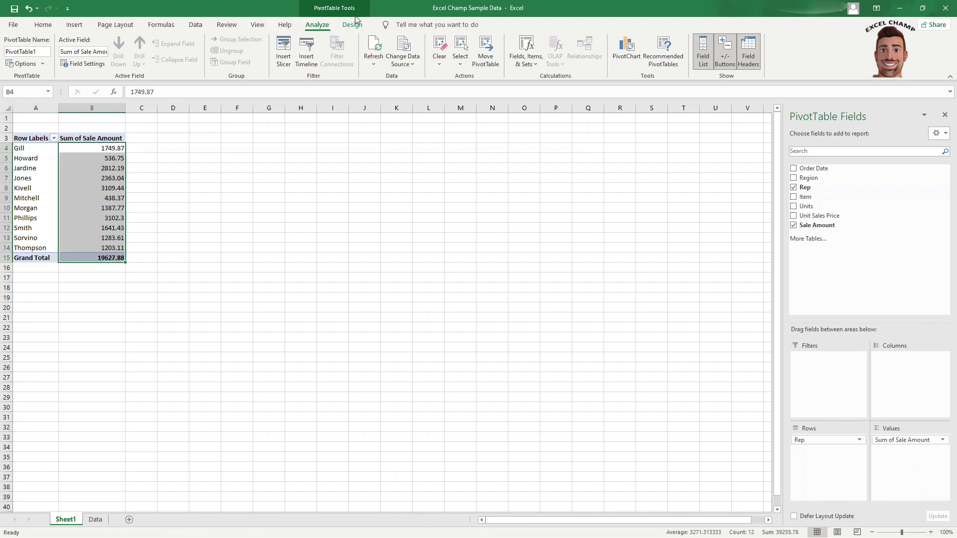
# Step: Apply Accounting format to B4:B15, showing a $ 19,627.88 grand total
pyautogui.click(43, 25)
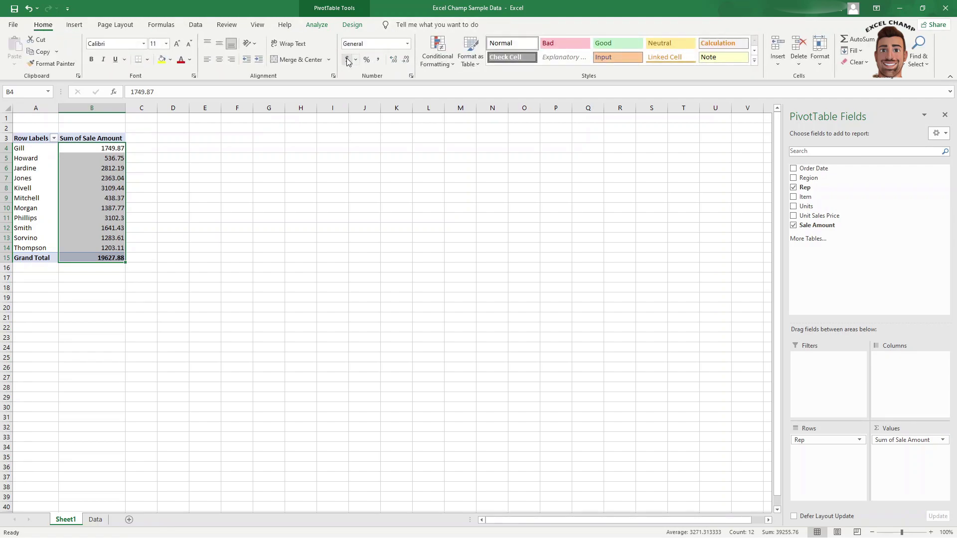
pyautogui.click(347, 60)
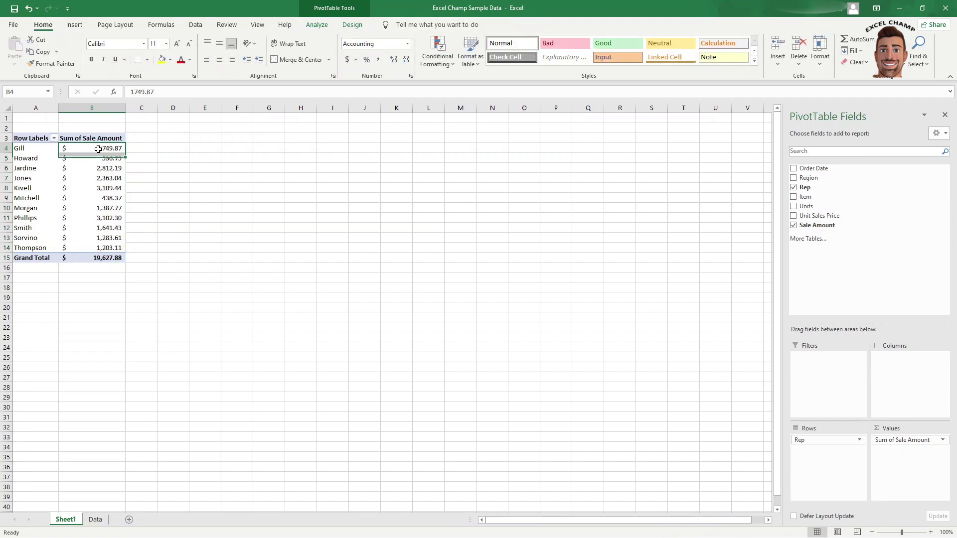
pyautogui.click(102, 149)
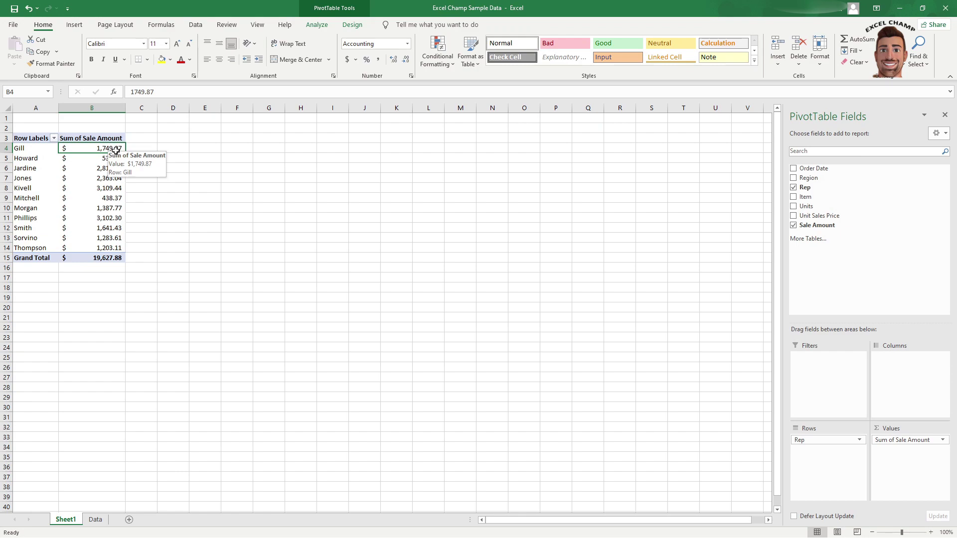
# Step: Turn on column filter arrows for the table on the Data sheet
pyautogui.click(95, 519)
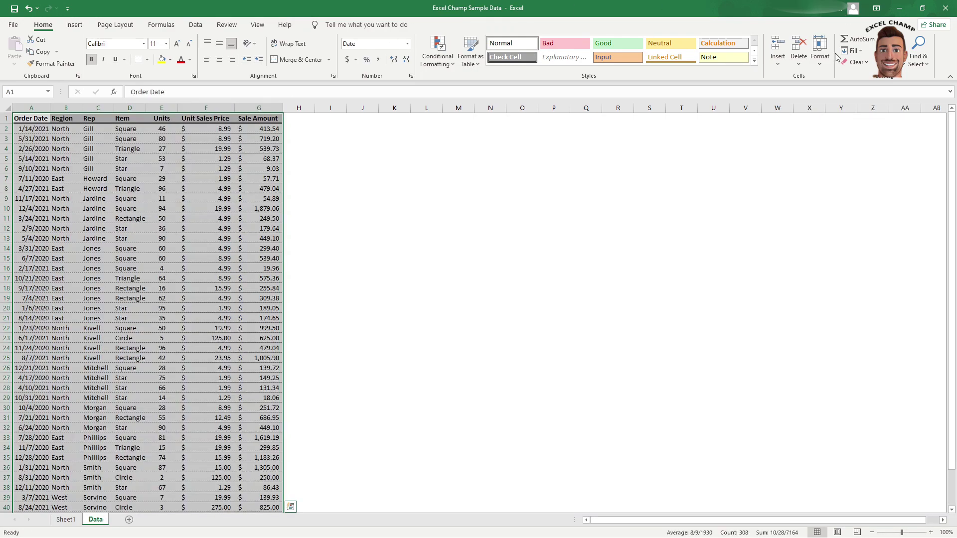
pyautogui.click(892, 57)
pyautogui.click(912, 122)
pyautogui.click(79, 137)
# Step: Filter Rep to Gill only and select G2:G6 to confirm the 1,749.87 total
pyautogui.click(109, 118)
pyautogui.click(30, 237)
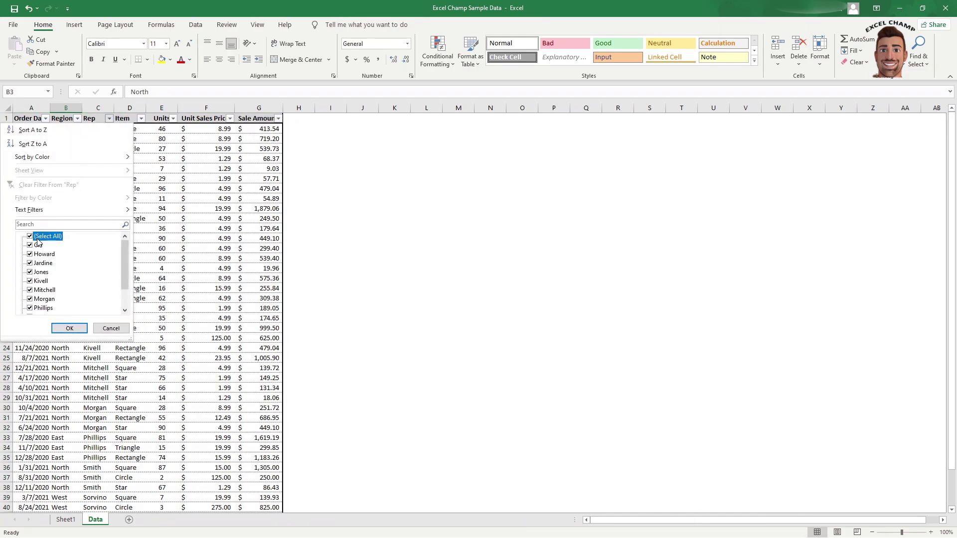
pyautogui.click(31, 245)
pyautogui.click(69, 328)
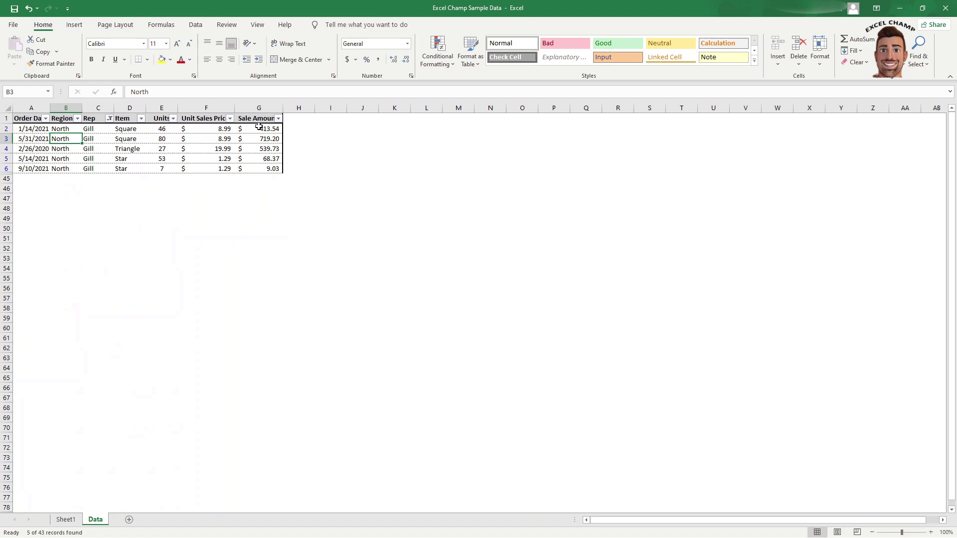
pyautogui.moveTo(258, 129); pyautogui.dragTo(256, 169)
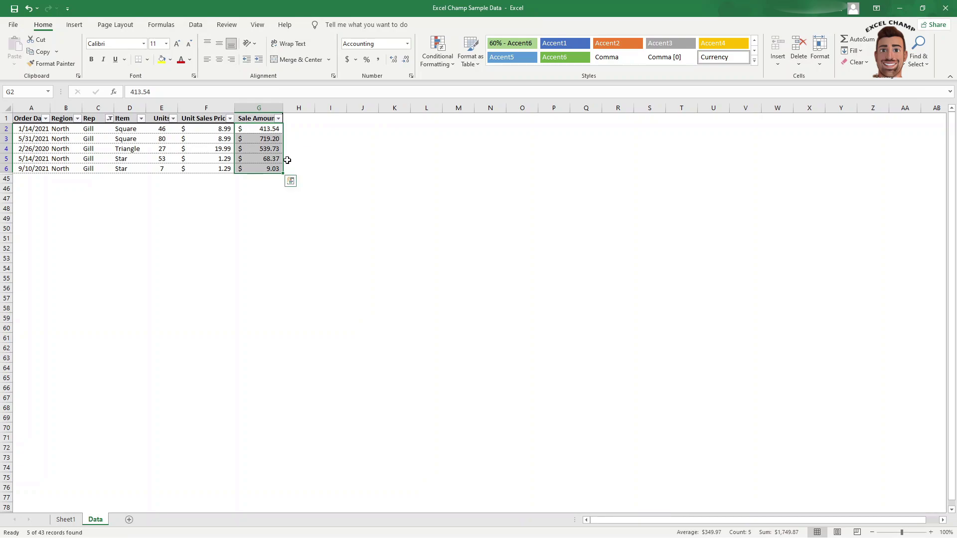
# Step: On Sheet1, compare Gill's and Jones's Sale Amount totals in the pivot
pyautogui.click(65, 520)
pyautogui.moveTo(34, 151); pyautogui.dragTo(69, 148)
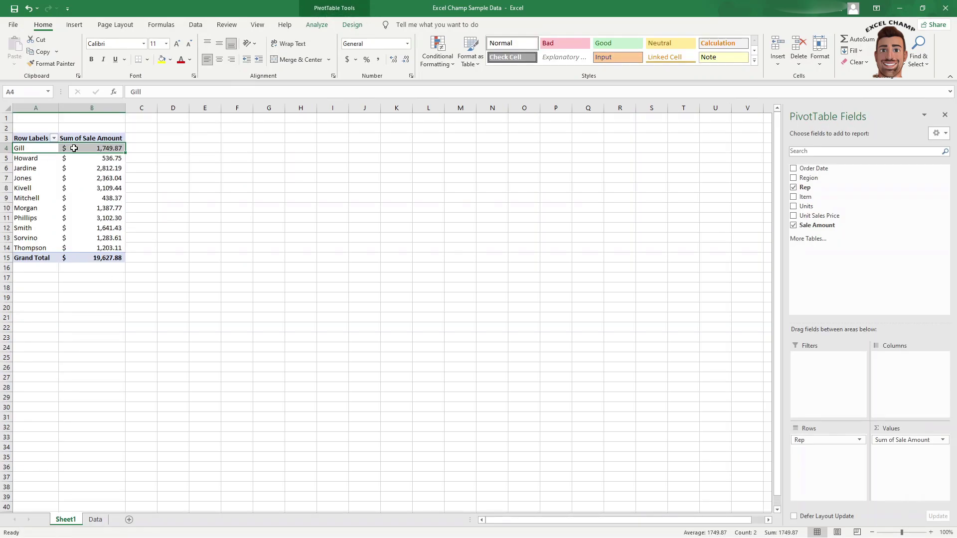
pyautogui.click(88, 177)
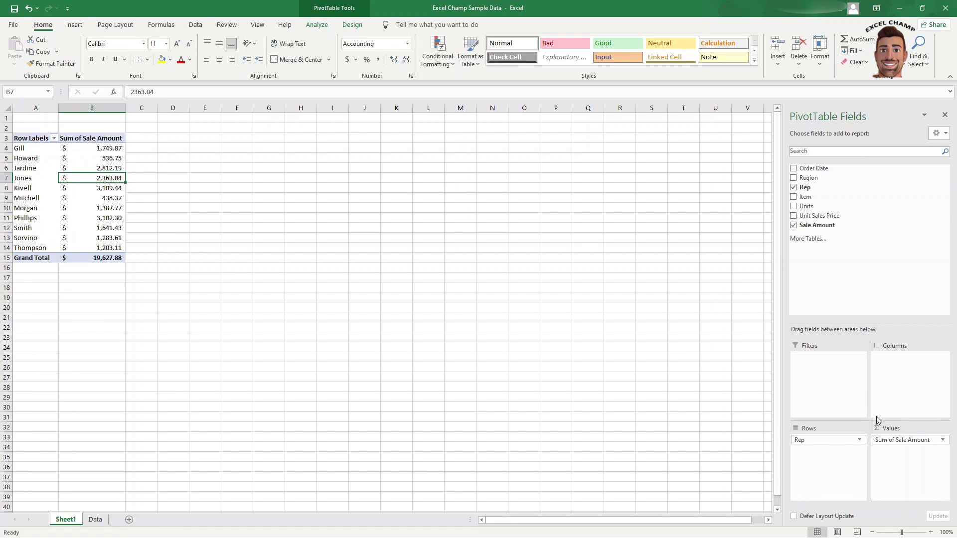
# Step: Replace Sum of Sale Amount with Sum of Units in the Values area
pyautogui.moveTo(898, 443); pyautogui.dragTo(858, 223)
pyautogui.moveTo(801, 205); pyautogui.dragTo(897, 443)
pyautogui.click(80, 147)
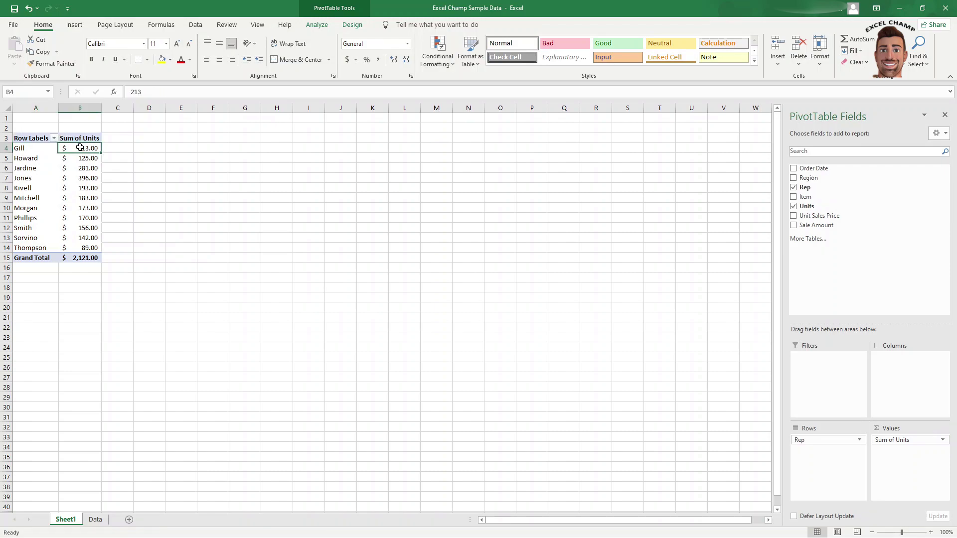
# Step: Format the units B4:B15 as Comma Style with no decimals, totalling 2,121
pyautogui.moveTo(80, 148); pyautogui.dragTo(80, 258)
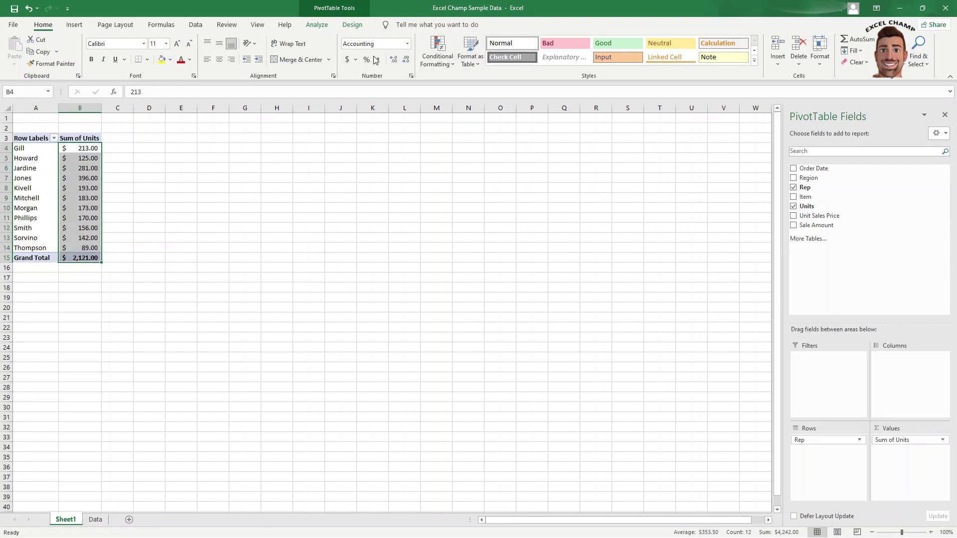
pyautogui.click(377, 59)
pyautogui.click(406, 59)
pyautogui.click(406, 59)
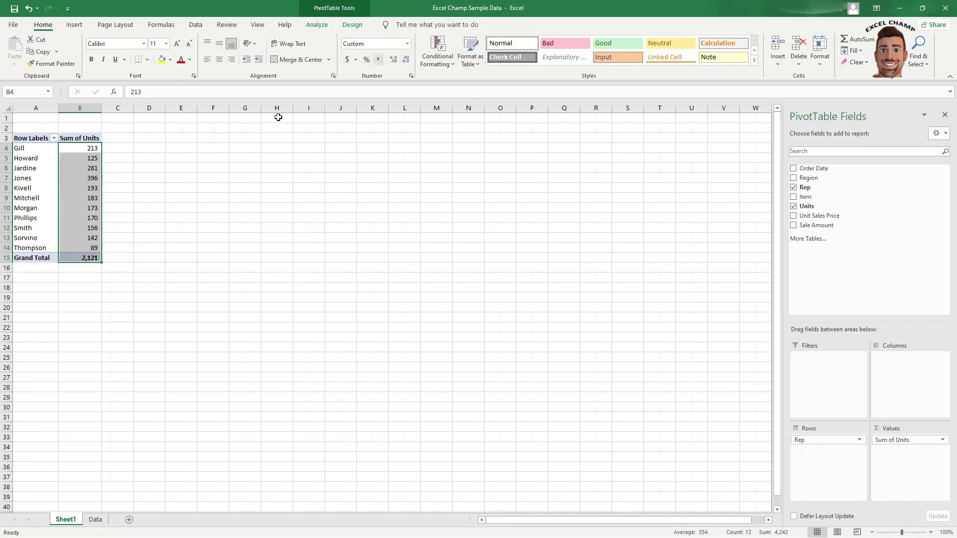
pyautogui.click(169, 179)
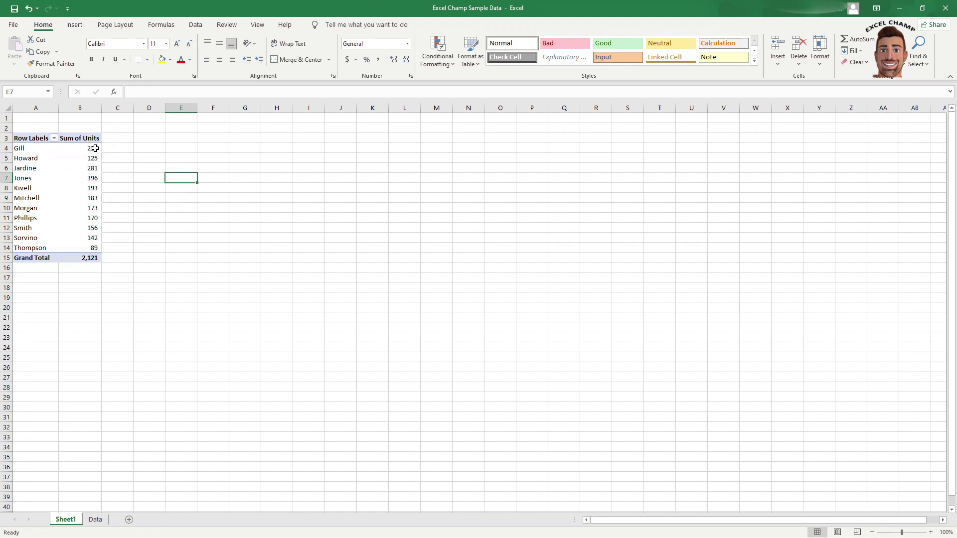
pyautogui.click(95, 520)
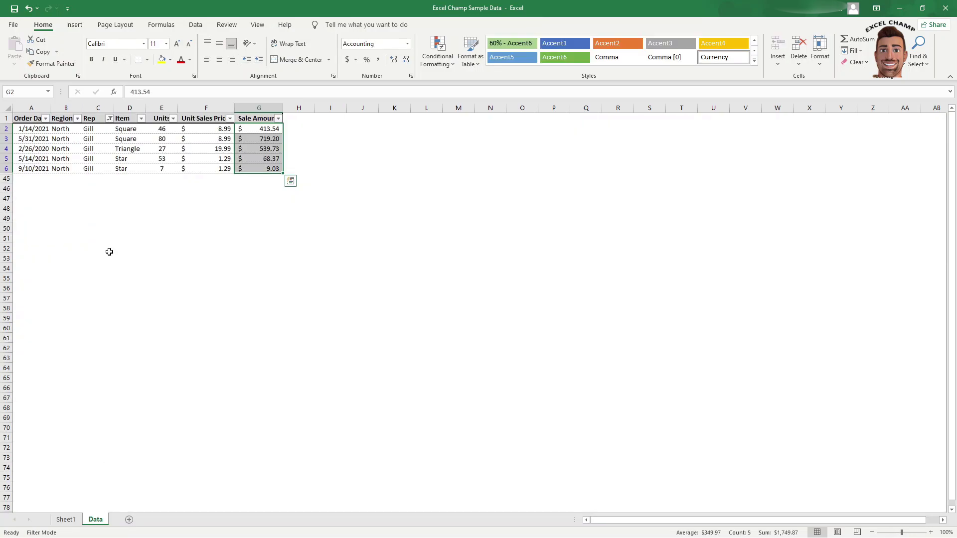
pyautogui.moveTo(167, 127); pyautogui.dragTo(164, 167)
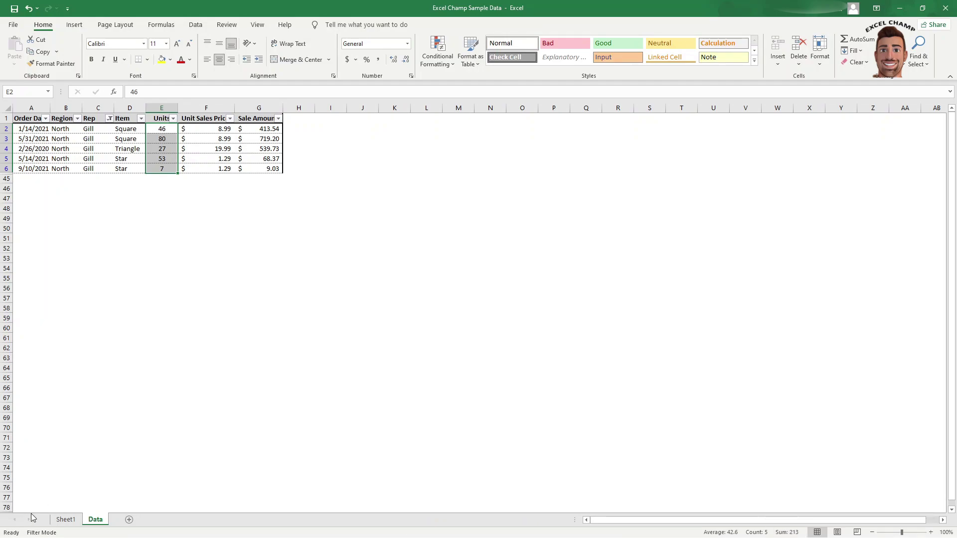
pyautogui.click(66, 520)
pyautogui.click(63, 168)
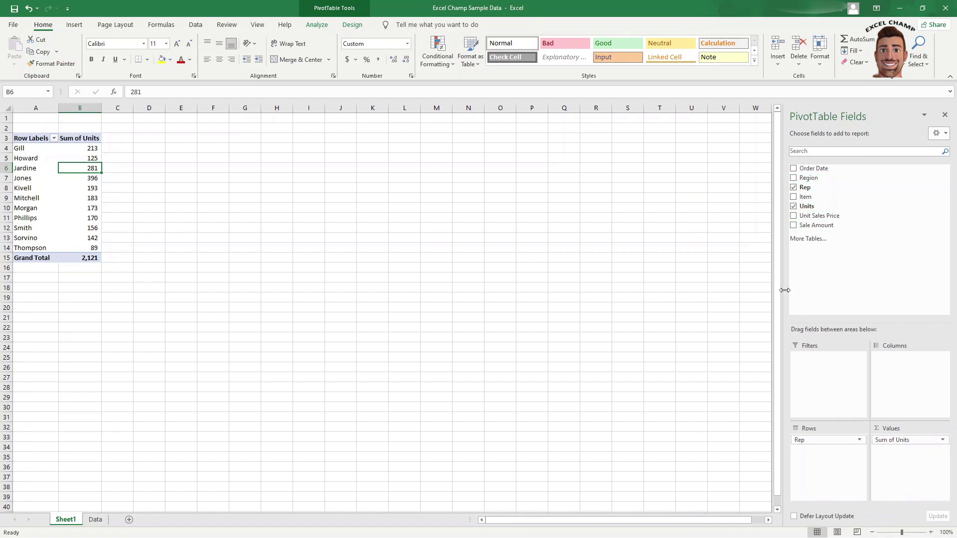
# Step: Add Region to the Columns area, creating East, North and West columns
pyautogui.moveTo(809, 178); pyautogui.dragTo(896, 364)
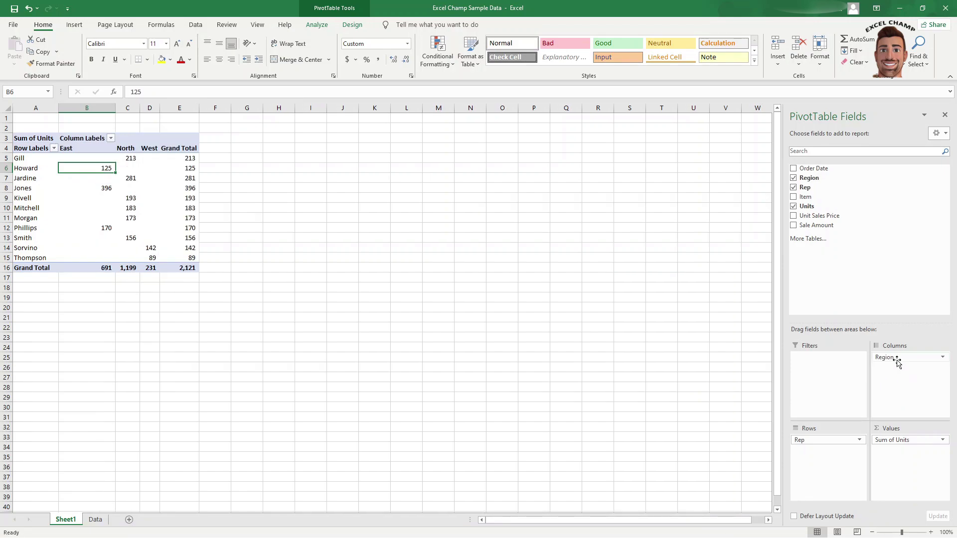
pyautogui.click(22, 158)
pyautogui.click(137, 158)
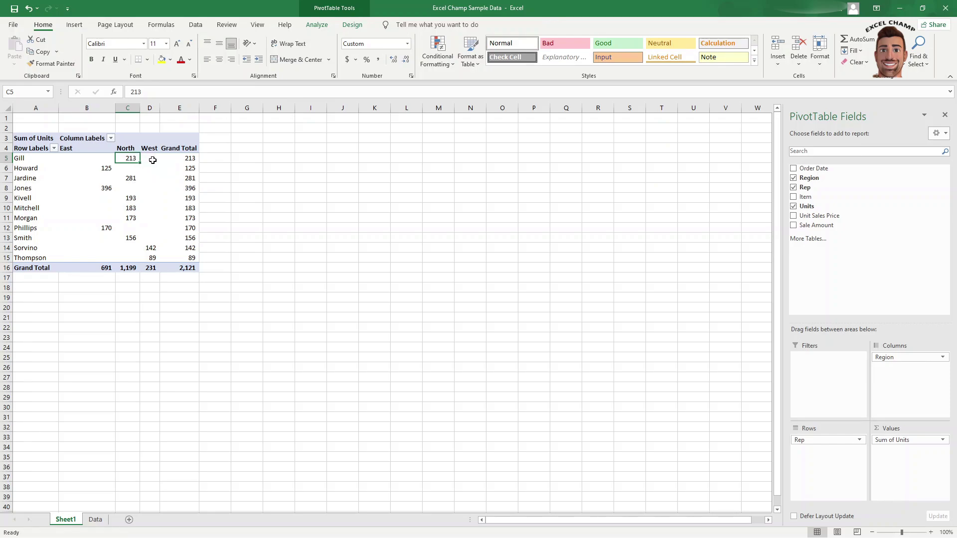
pyautogui.click(129, 148)
pyautogui.moveTo(70, 148); pyautogui.dragTo(153, 151)
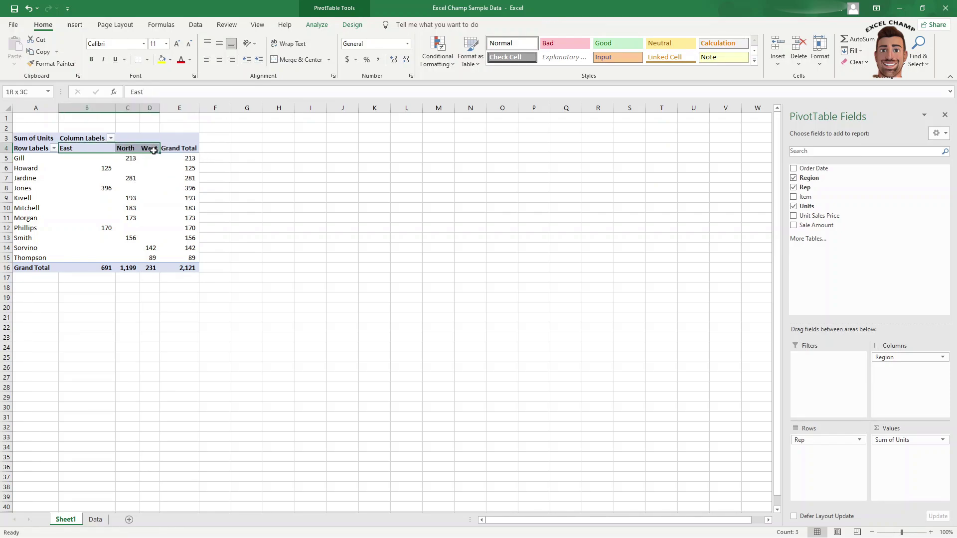
# Step: Check each rep's units: Gill 213, Howard 125, Jardine 281, Kivell 193, Smith 156
pyautogui.moveTo(37, 160); pyautogui.dragTo(20, 257)
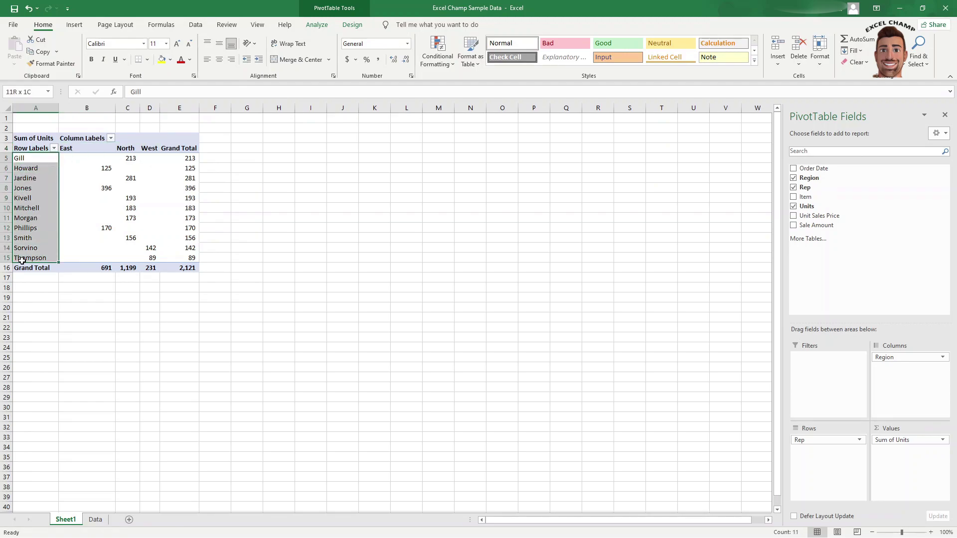
pyautogui.click(134, 158)
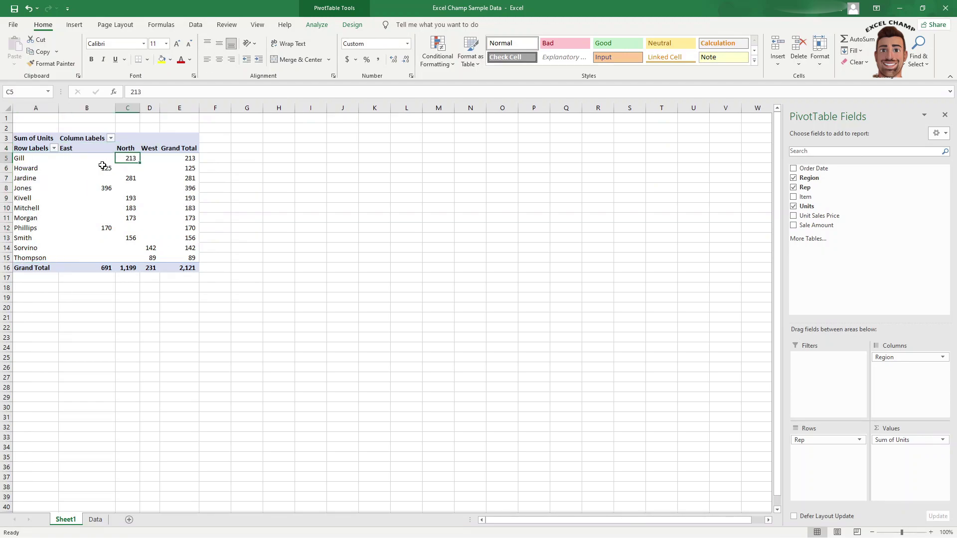
pyautogui.click(101, 168)
pyautogui.click(128, 178)
pyautogui.click(113, 197)
pyautogui.click(130, 199)
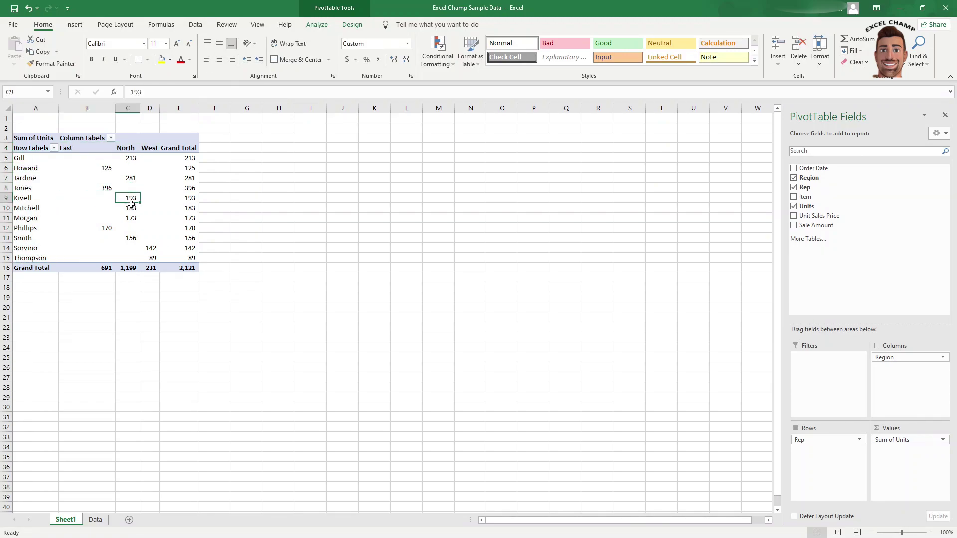
pyautogui.click(131, 210)
pyautogui.click(131, 220)
pyautogui.click(106, 228)
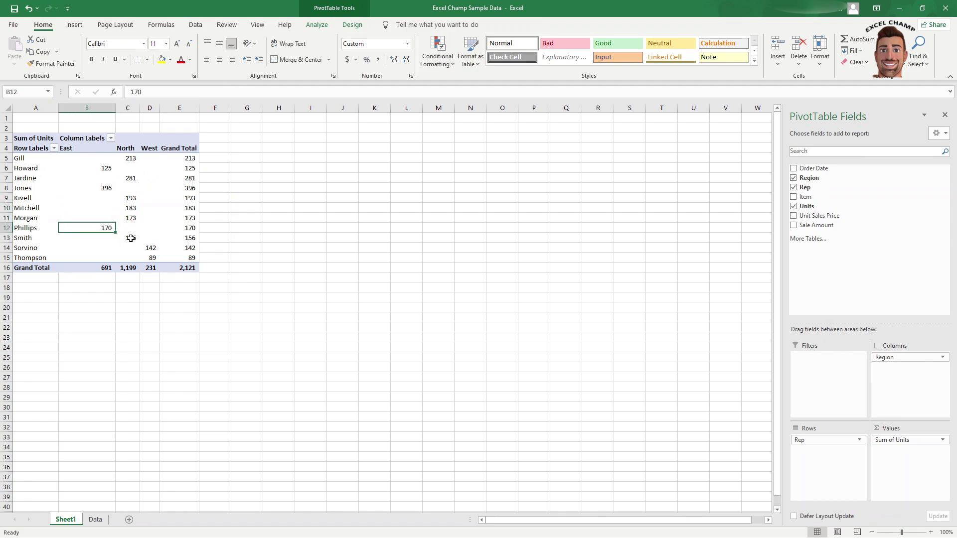
pyautogui.click(132, 238)
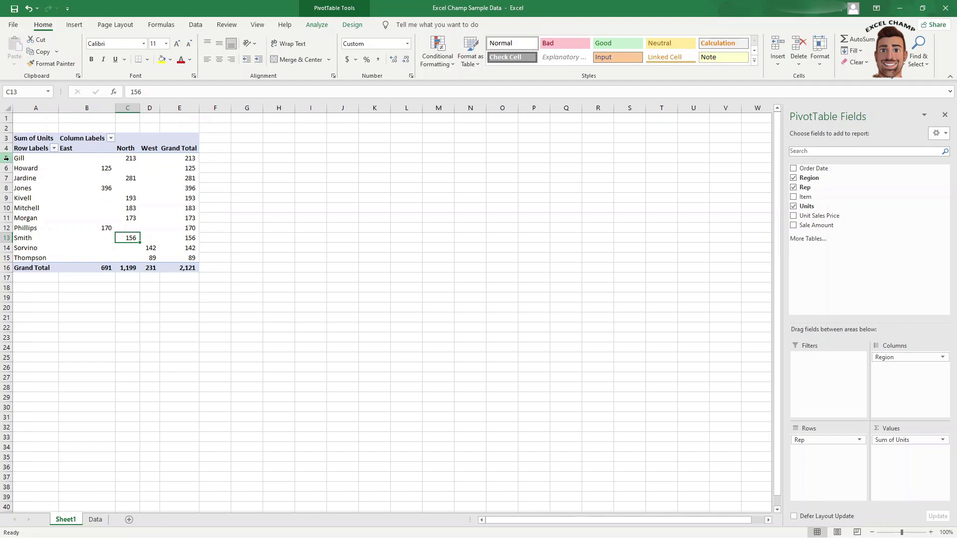
# Step: Cross-check Gill's 213 and Jardine's 281 against the North grand total of 1,199
pyautogui.moveTo(9, 159); pyautogui.dragTo(8, 249)
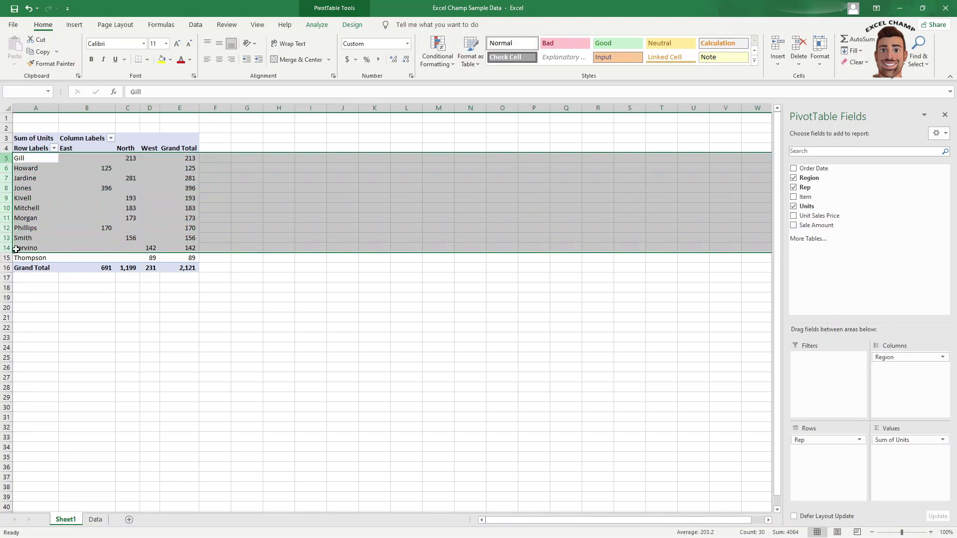
pyautogui.click(102, 148)
pyautogui.click(132, 159)
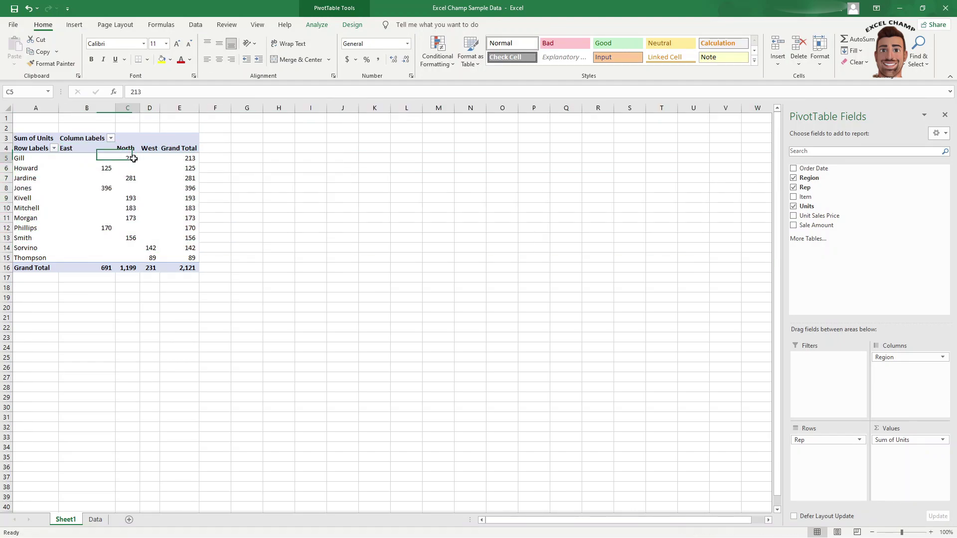
pyautogui.click(106, 167)
pyautogui.click(126, 157)
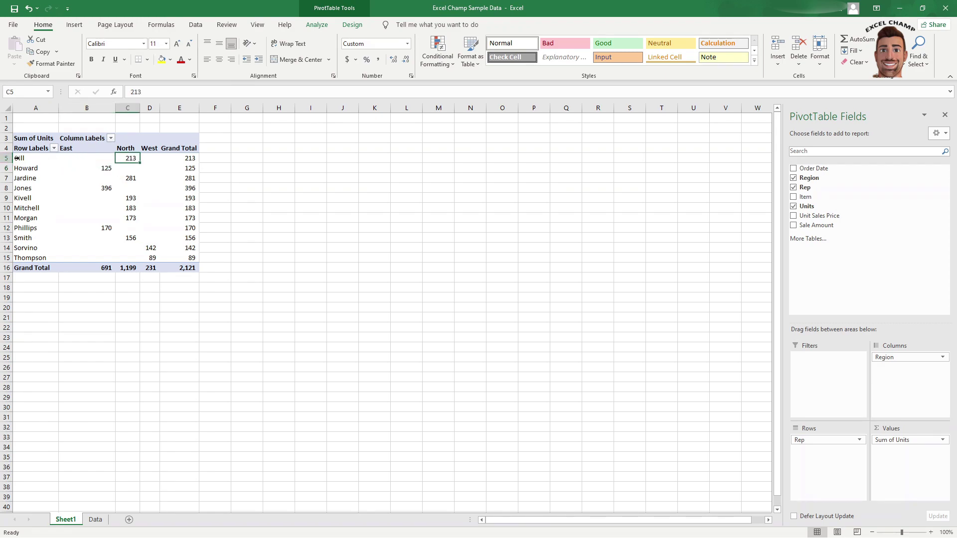
pyautogui.click(8, 158)
pyautogui.click(194, 157)
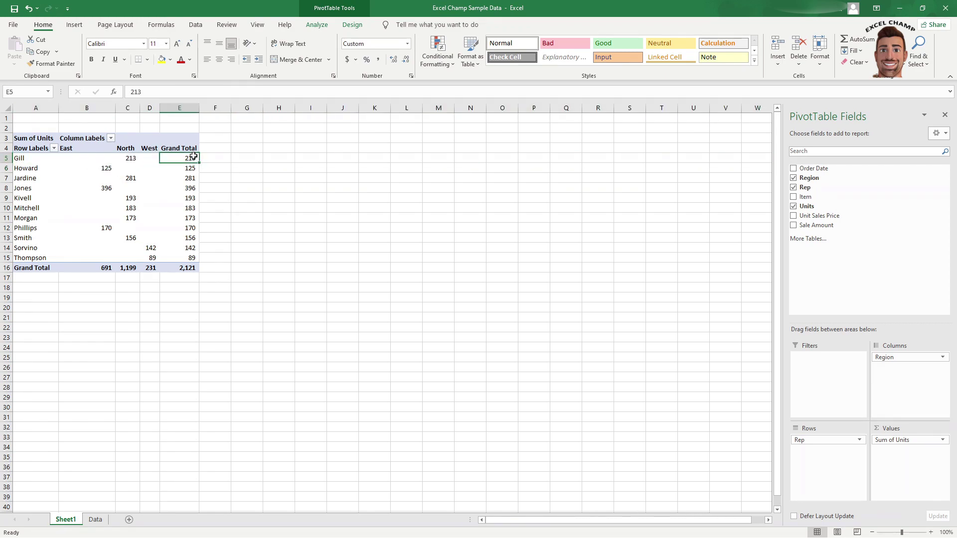
pyautogui.moveTo(133, 150); pyautogui.dragTo(131, 159)
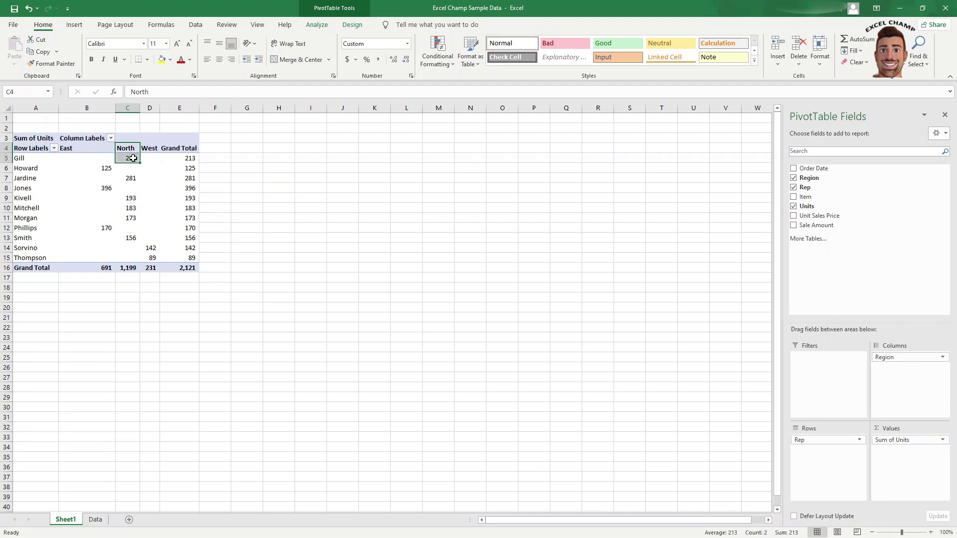
pyautogui.click(7, 178)
pyautogui.click(135, 180)
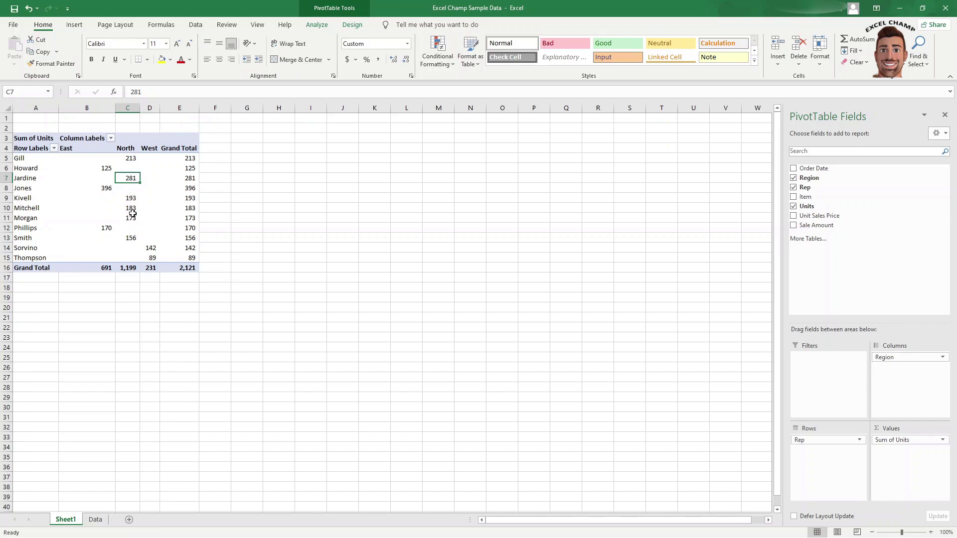
pyautogui.click(136, 269)
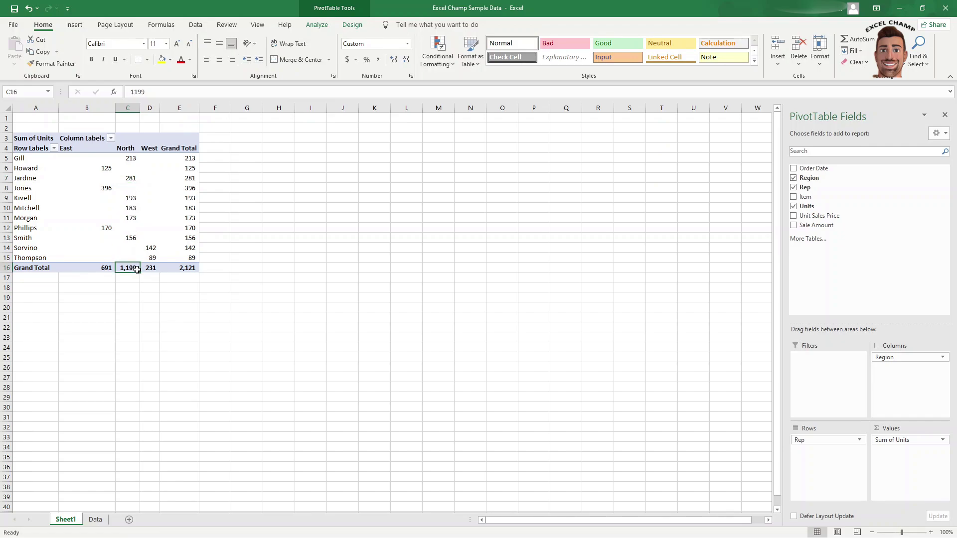
pyautogui.click(128, 107)
pyautogui.click(130, 270)
pyautogui.click(29, 138)
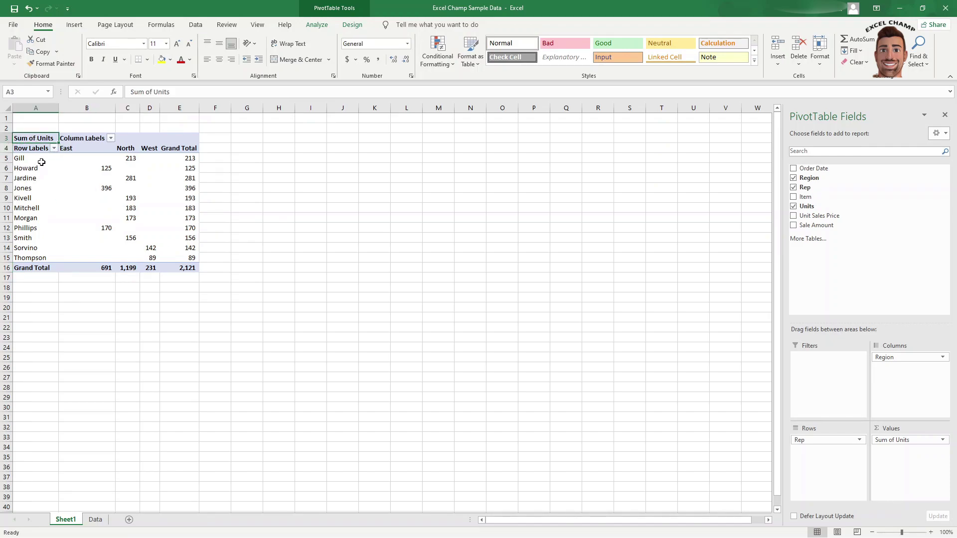
pyautogui.moveTo(98, 159)
pyautogui.moveTo(140, 160)
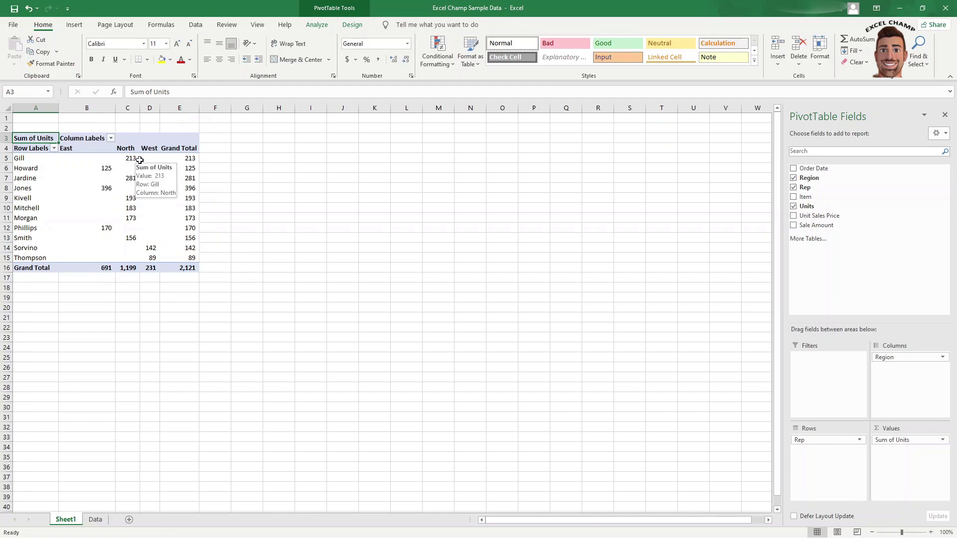